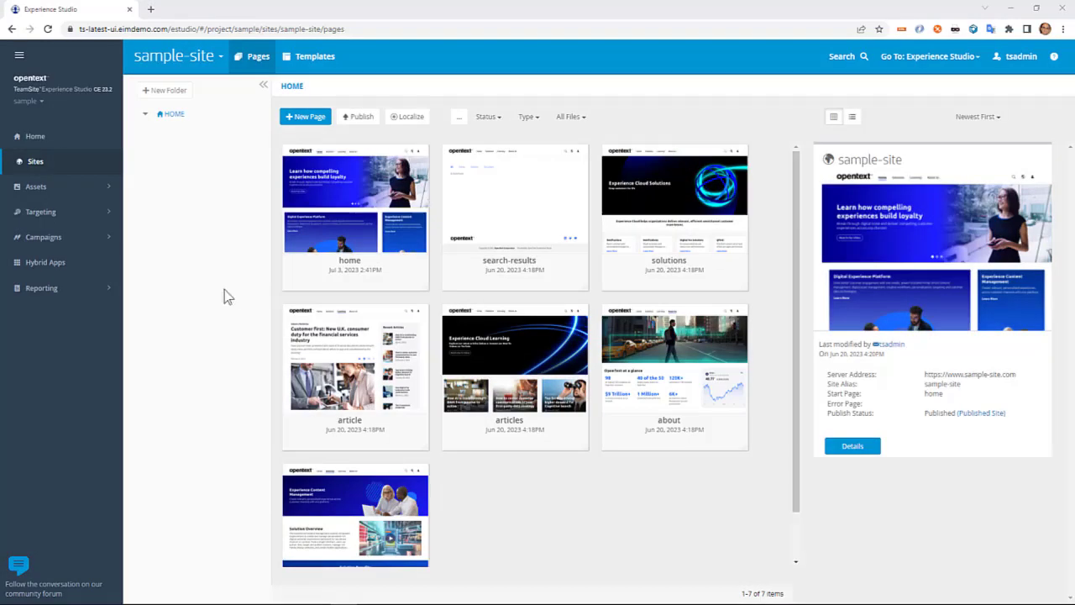
- Test the Experience AI connector in the Admin Console and confirm it reports configured successfully
click(930, 66)
click(927, 108)
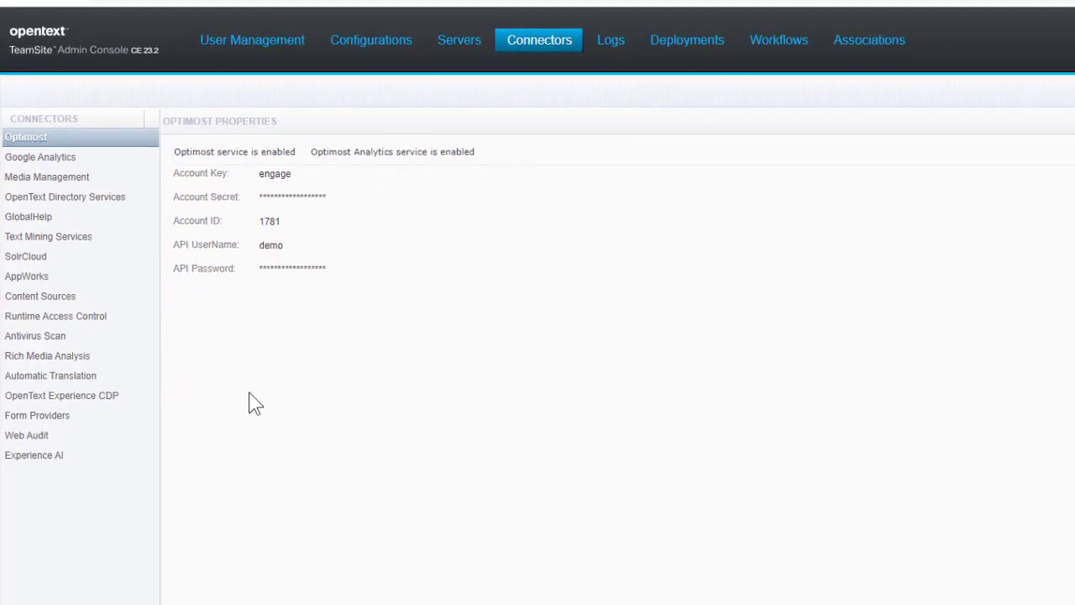
click(36, 384)
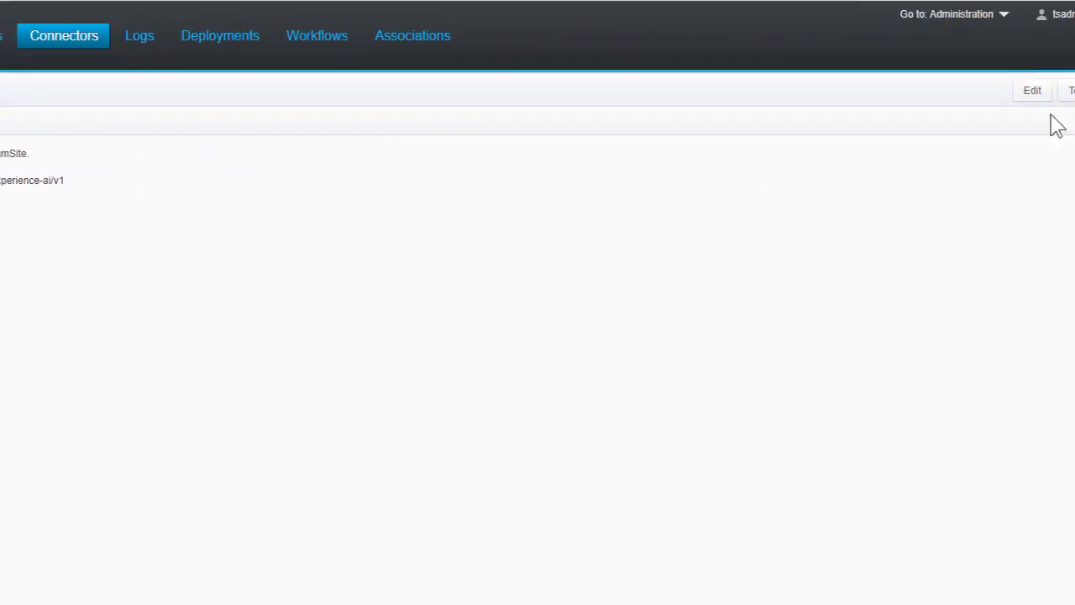
click(1067, 91)
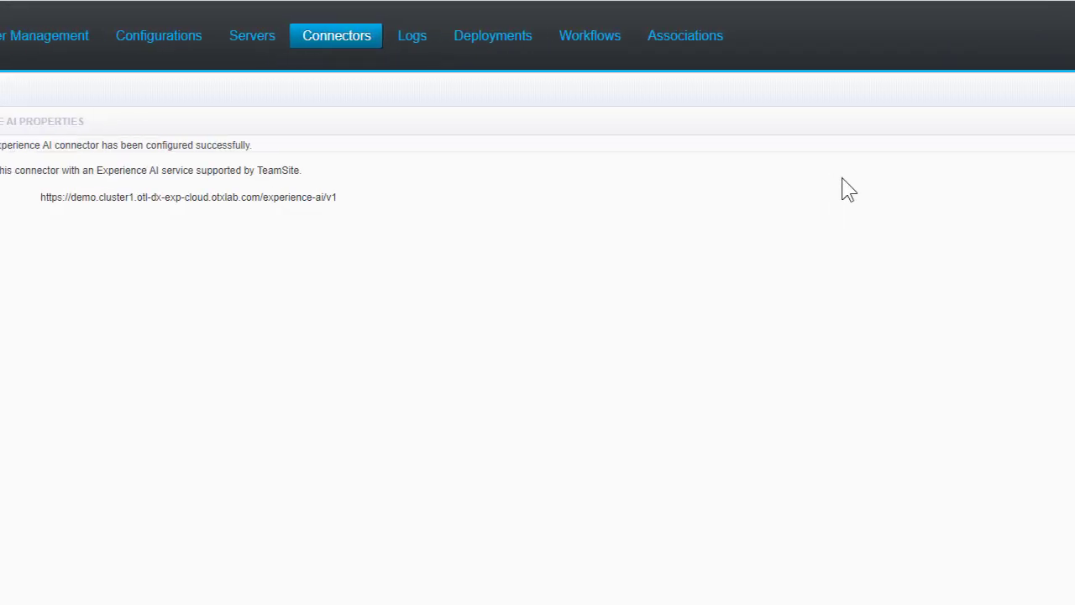
drag(486, 146, 365, 149)
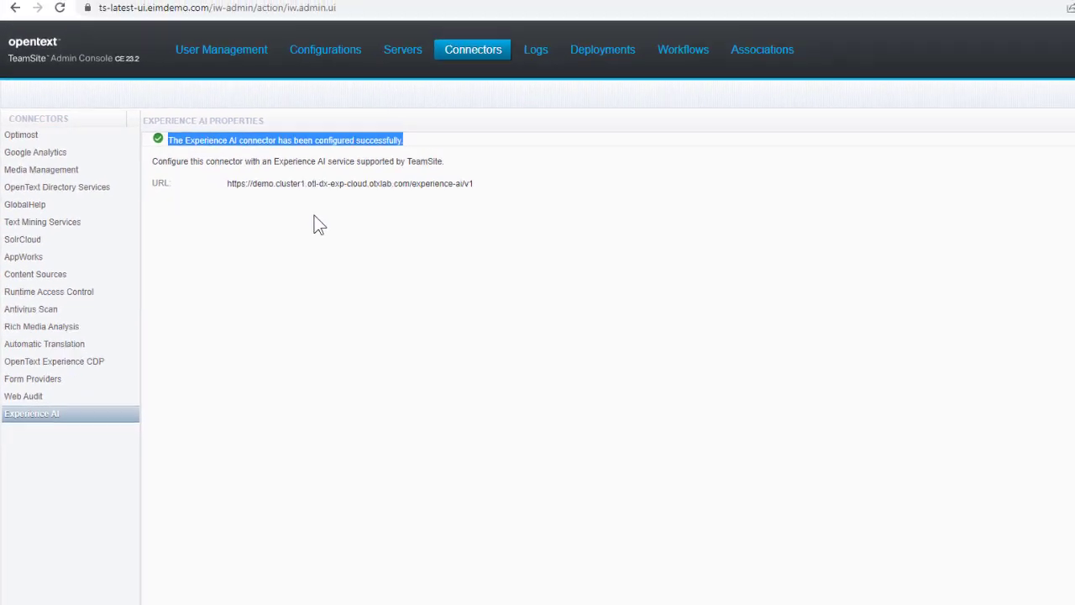
click(1007, 46)
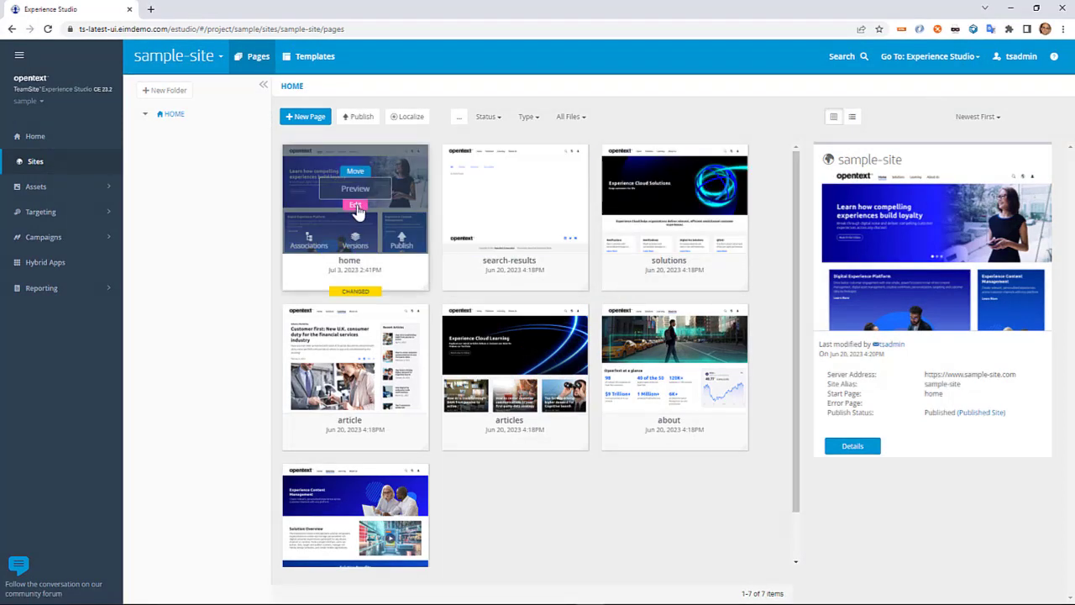
- Open the sample-site home page for editing and scroll down to the 'ROI of modernization' block
click(355, 206)
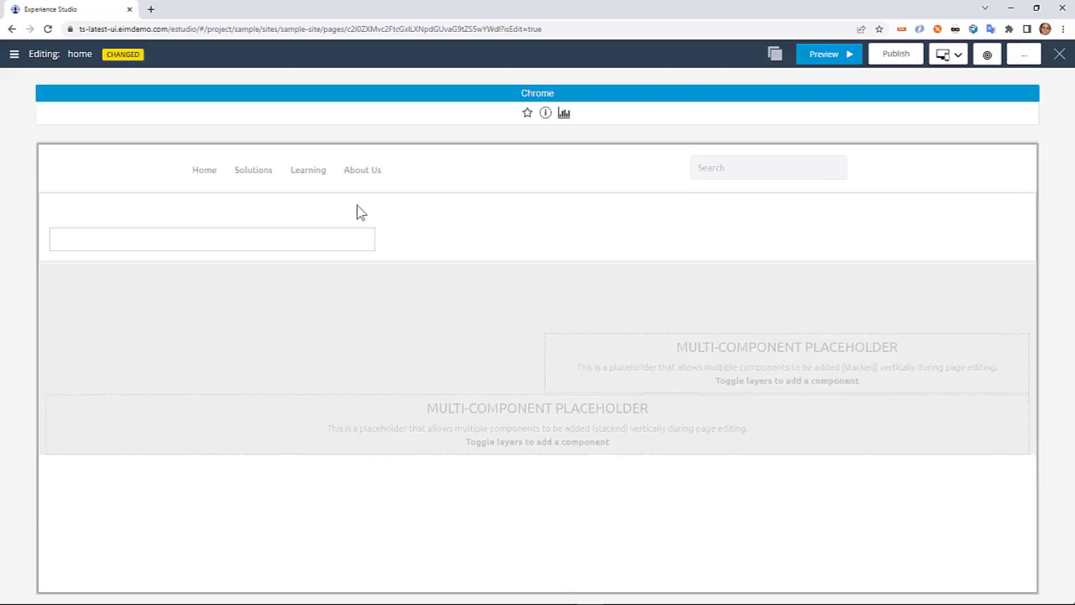
scroll(370, 233, down, 4)
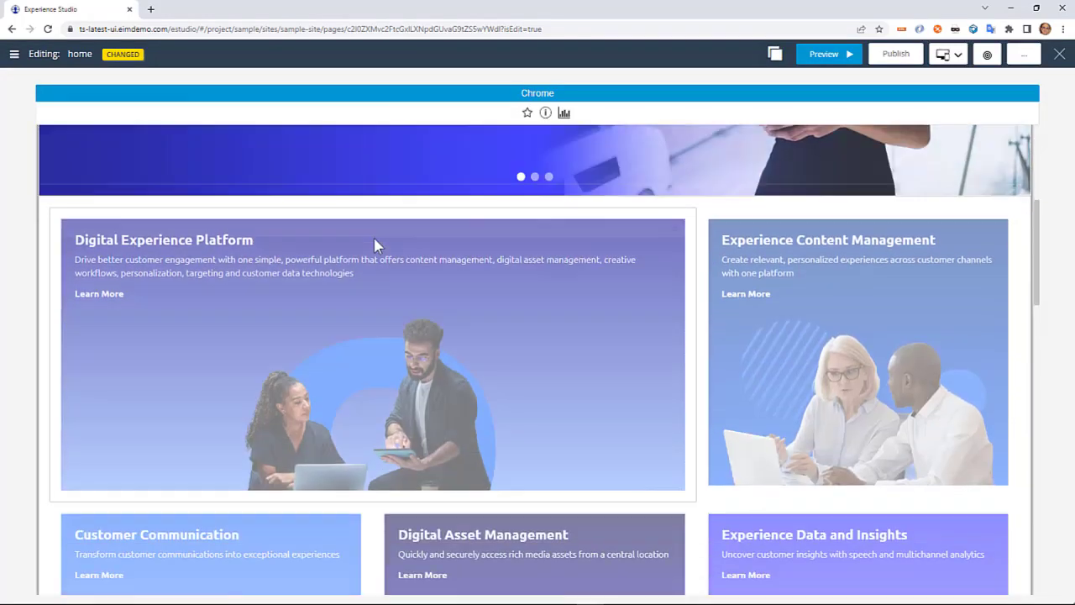
scroll(372, 244, down, 4)
scroll(372, 243, down, 5)
scroll(372, 243, down, 2)
scroll(369, 252, down, 1)
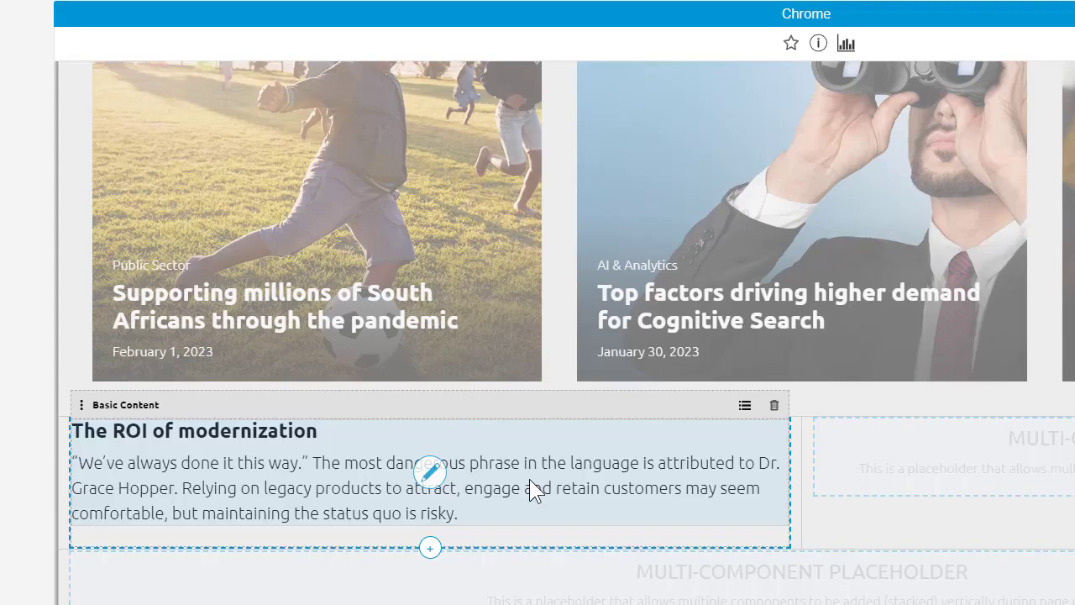
- Highlight the 'ROI of modernization' text by readability, then by sentiment (Neutral, 27.4)
click(432, 475)
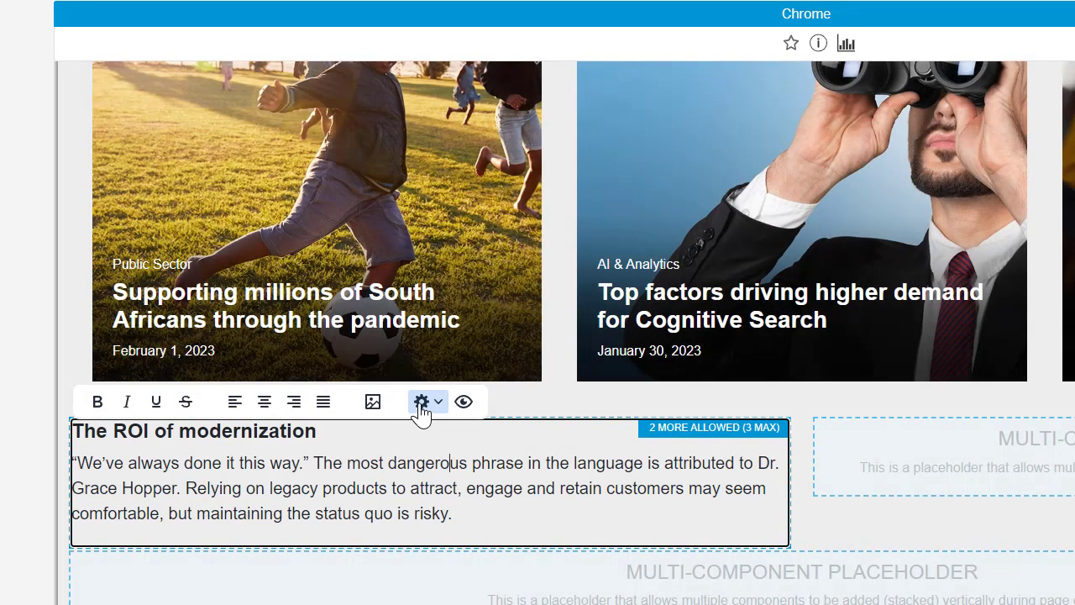
click(421, 404)
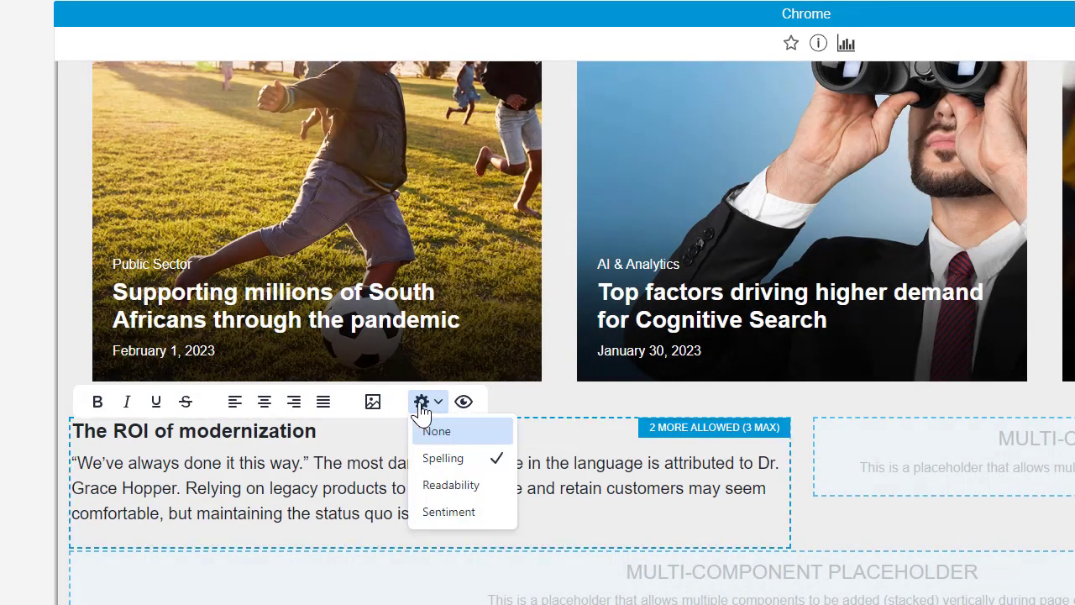
click(449, 483)
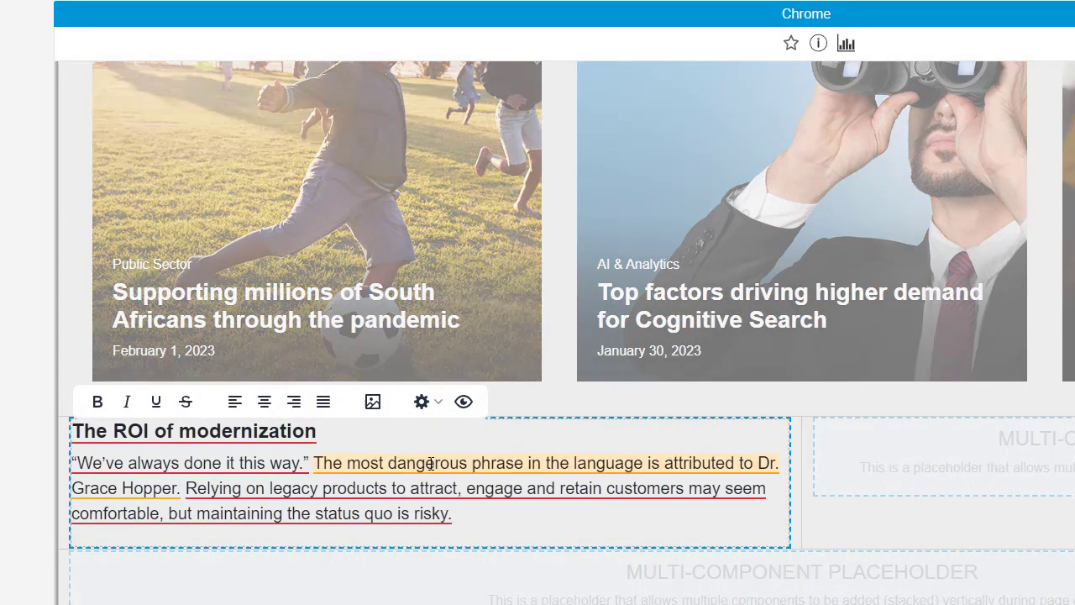
mouse_move(430, 464)
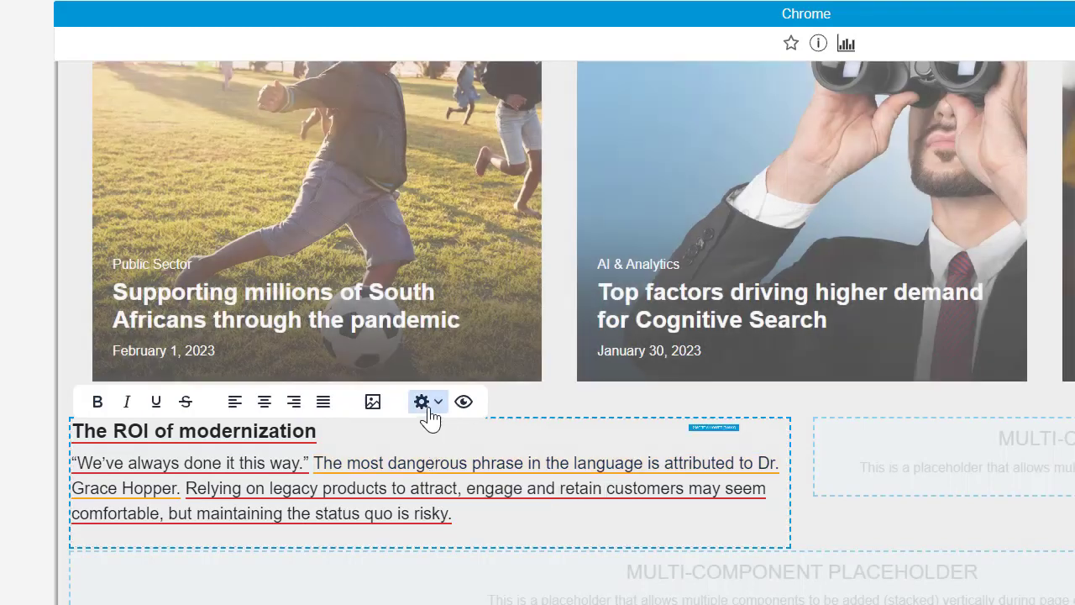
click(422, 404)
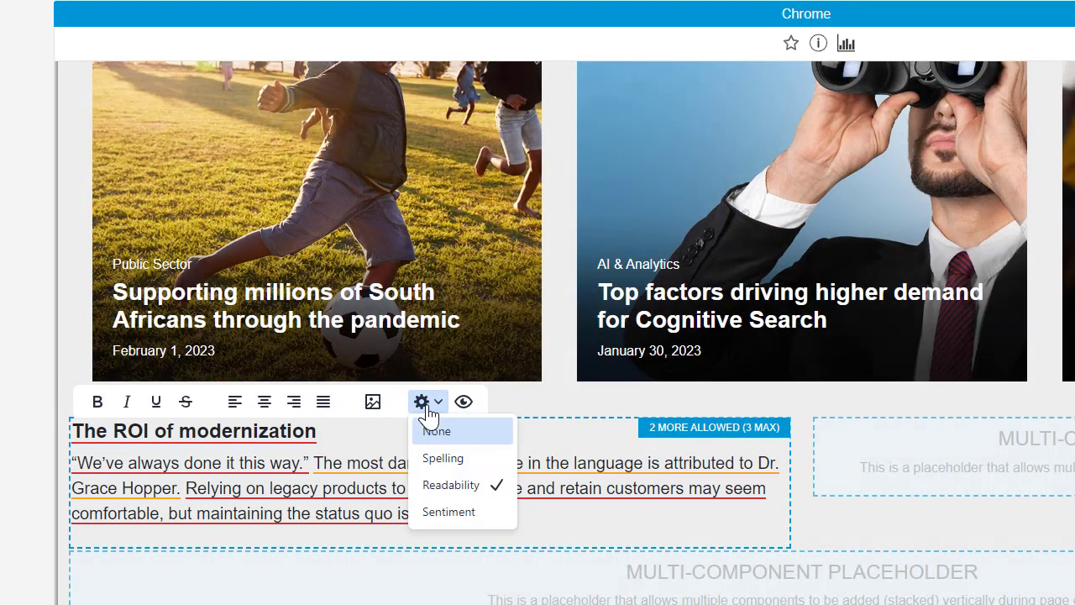
click(450, 512)
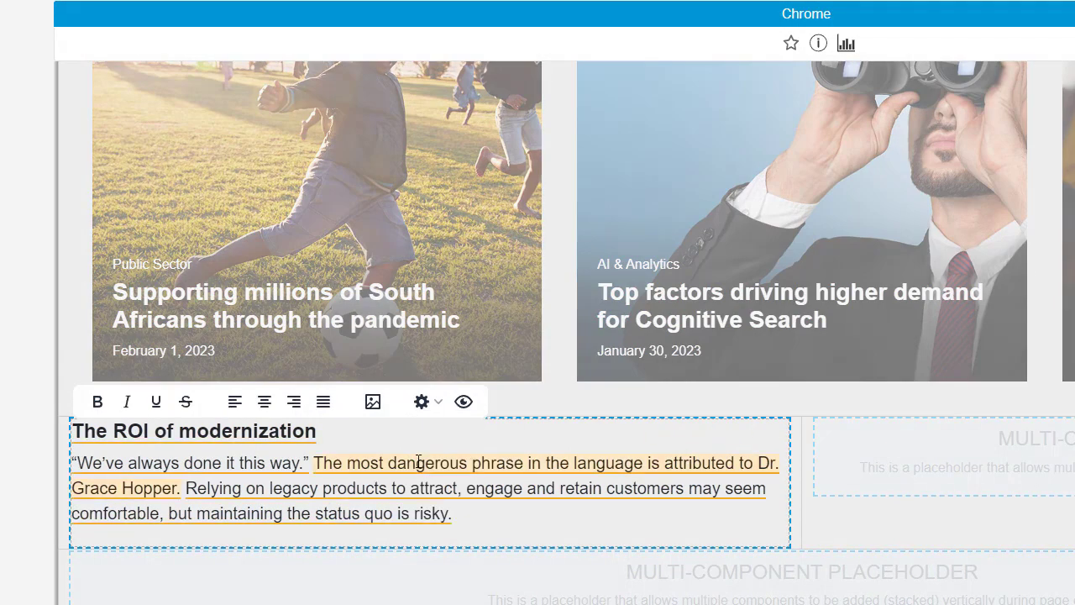
mouse_move(418, 463)
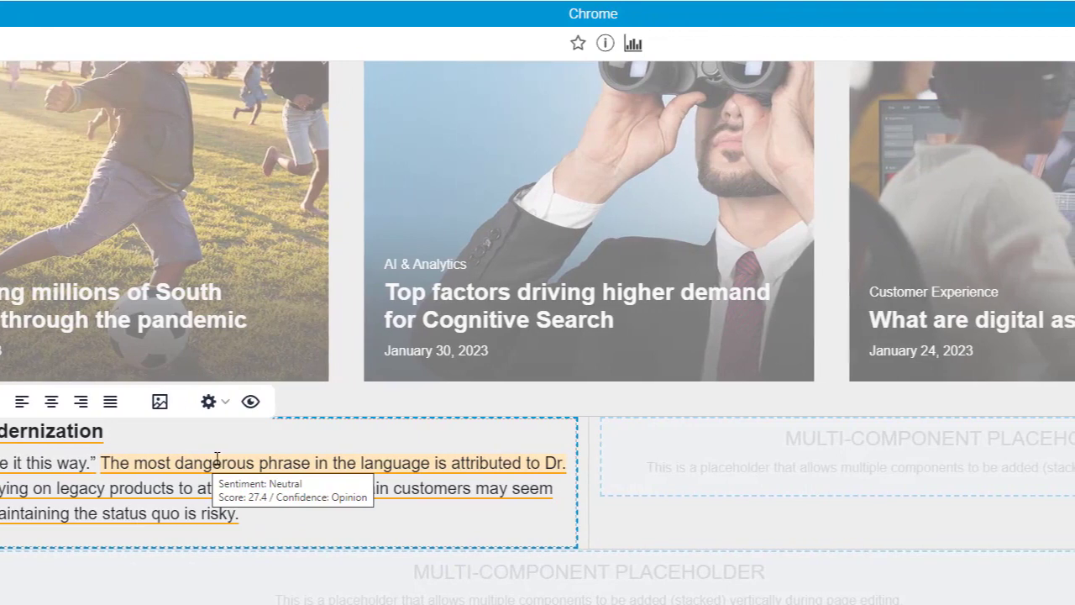
- Review the full analysis (fairly easy, Flesch 71; Neutral, 16.7), then close the results
click(307, 402)
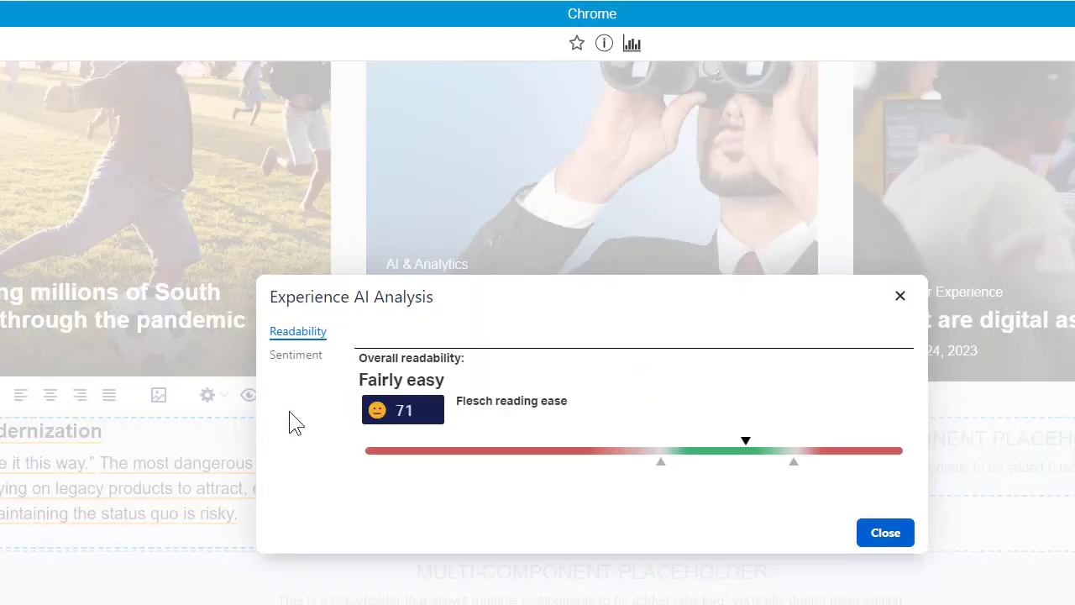
click(299, 357)
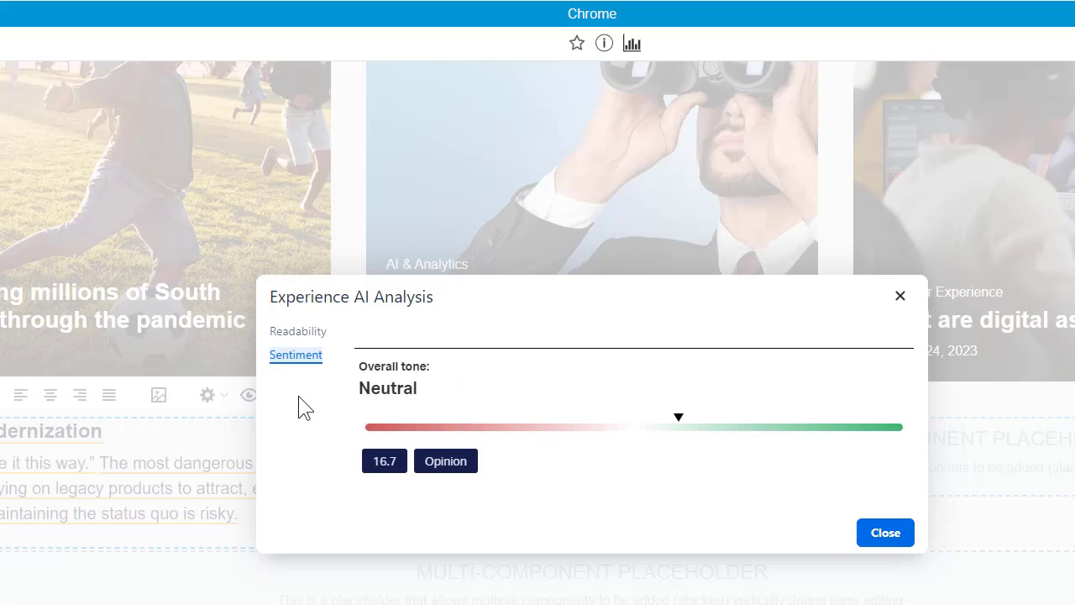
click(885, 534)
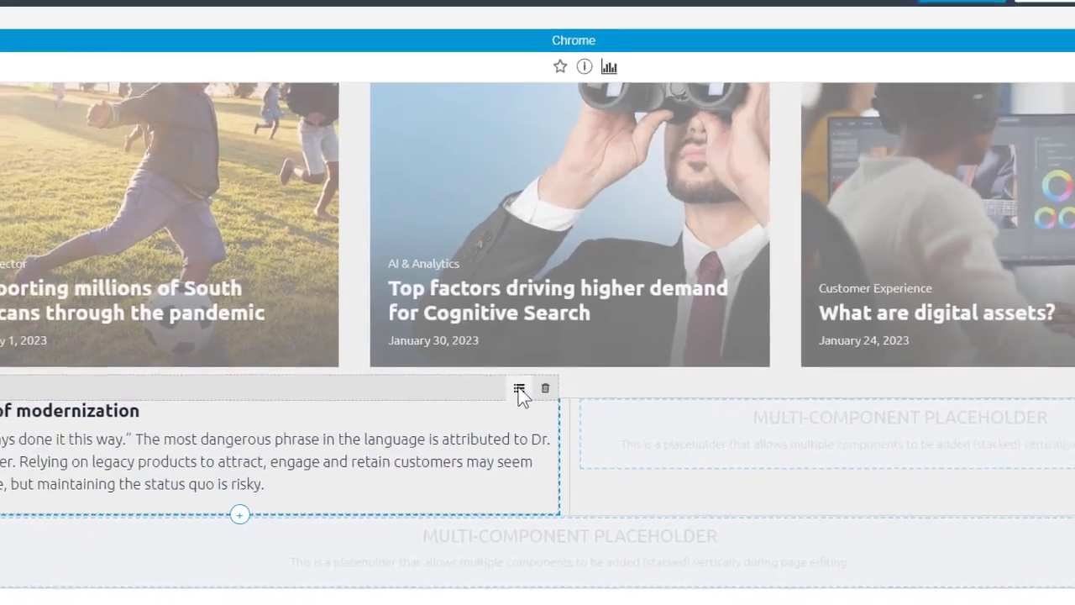
- Open the Basic Content component properties, enlarged, with the text editor in fullscreen
click(519, 390)
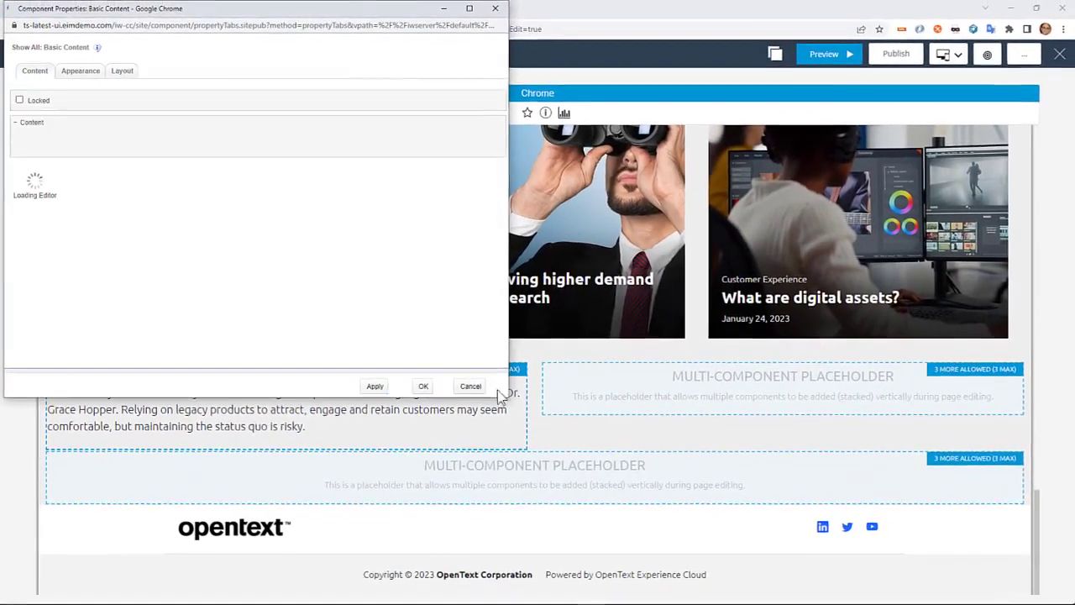
drag(506, 394, 697, 520)
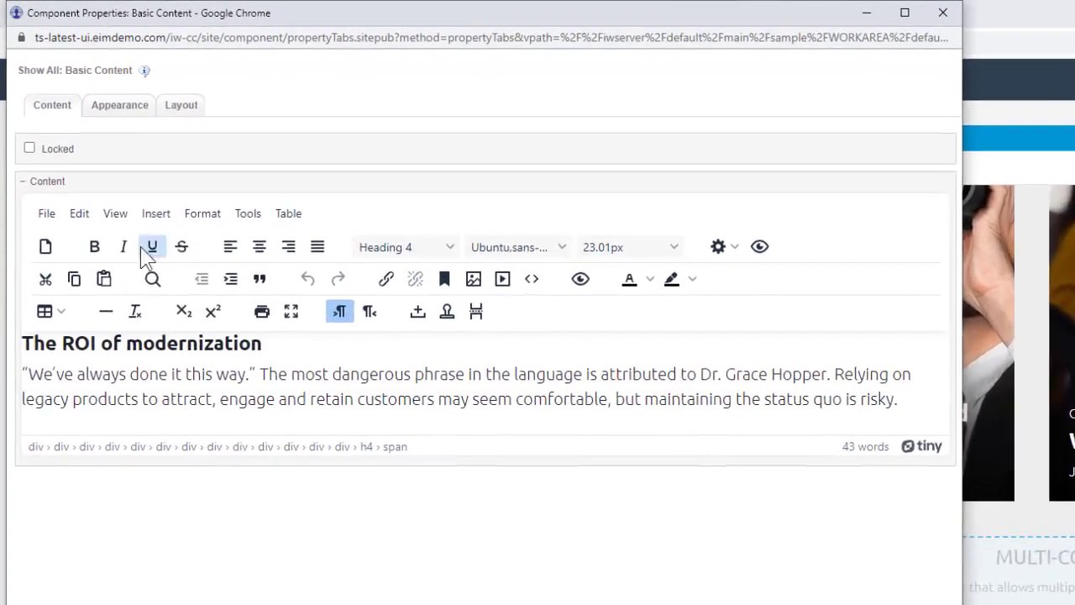
click(109, 203)
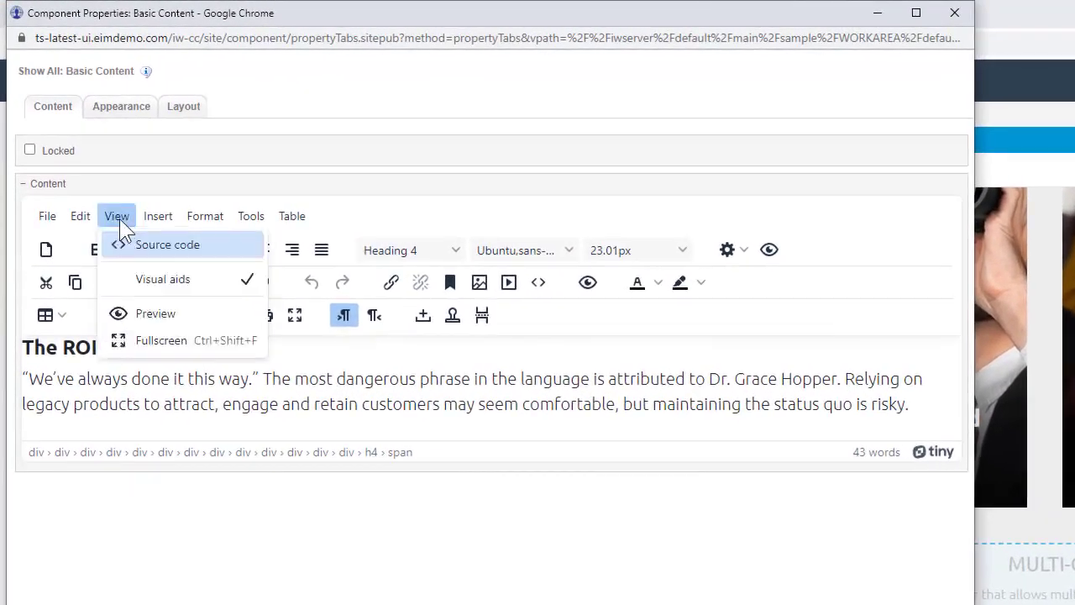
click(158, 331)
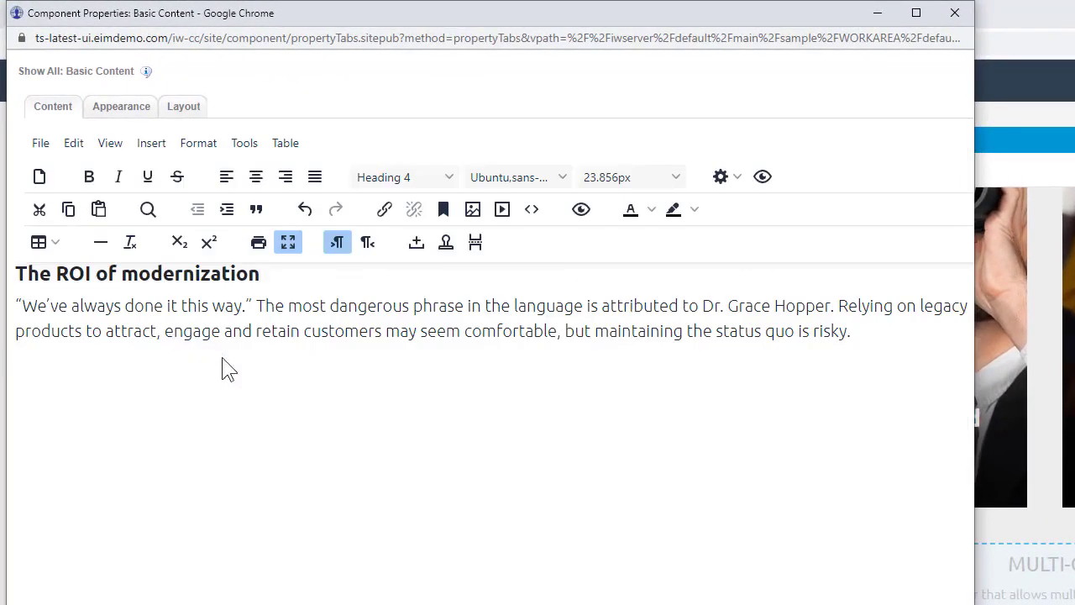
- Score the ROI of modernization paragraph for sentiment and confirm the properties with OK
click(729, 180)
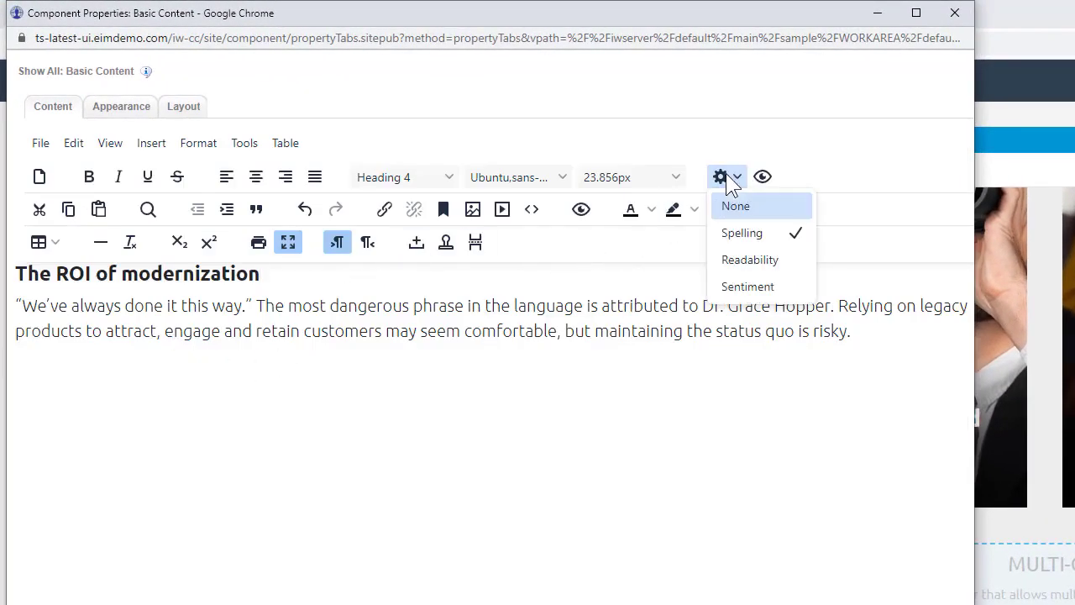
click(747, 288)
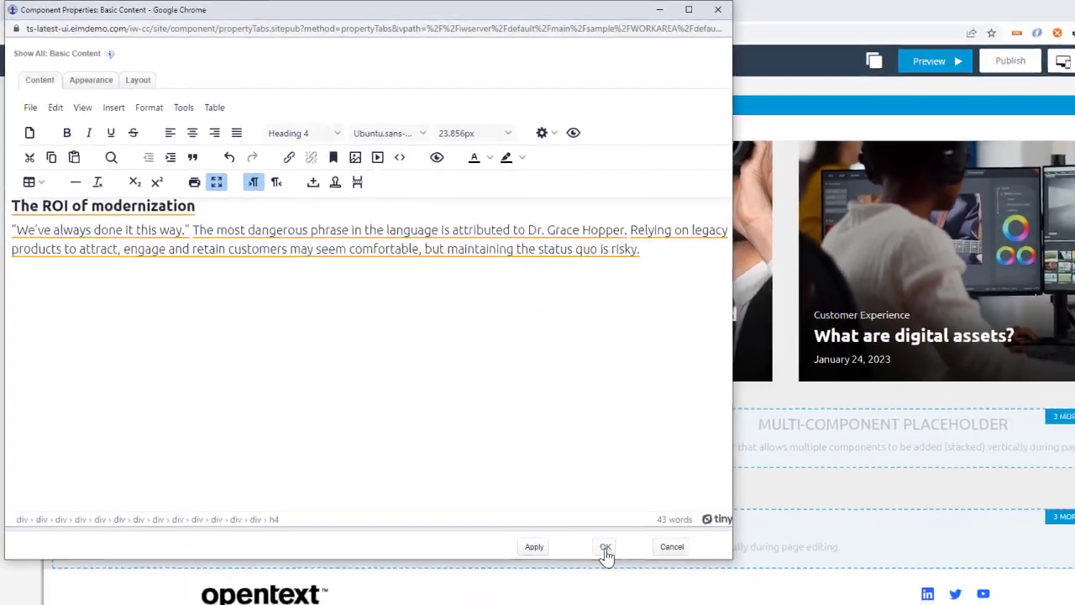
click(528, 478)
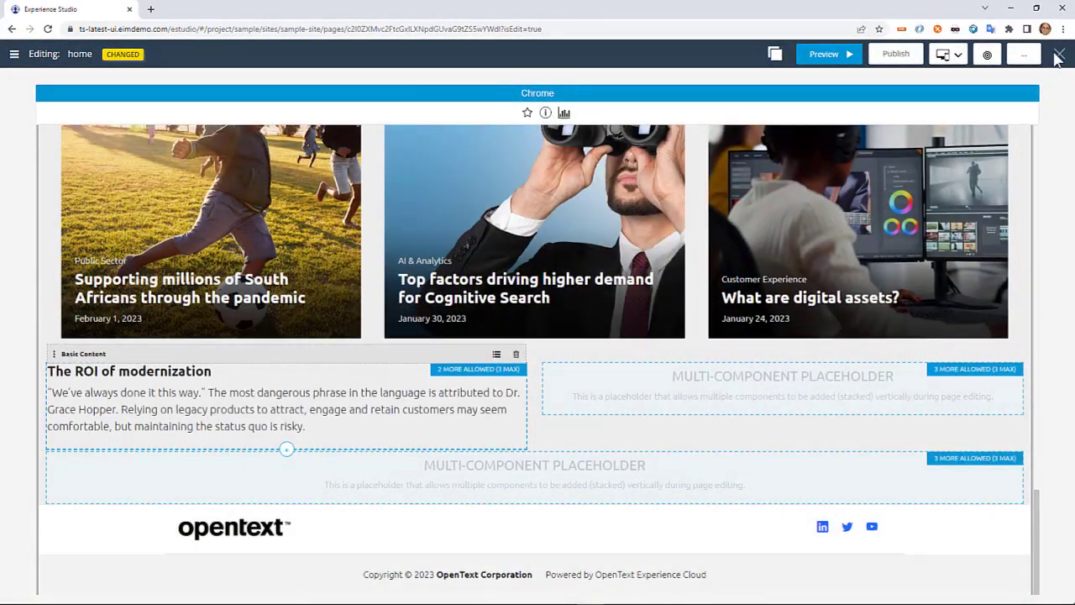
- Leave the home page editor and go to Assets > Content Items
click(1059, 54)
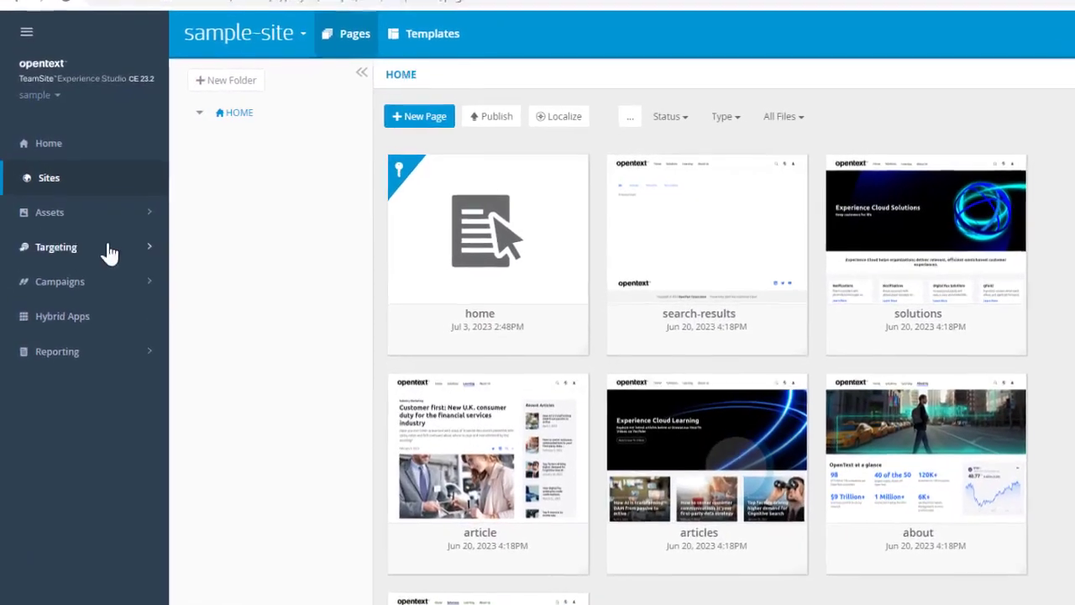
click(57, 214)
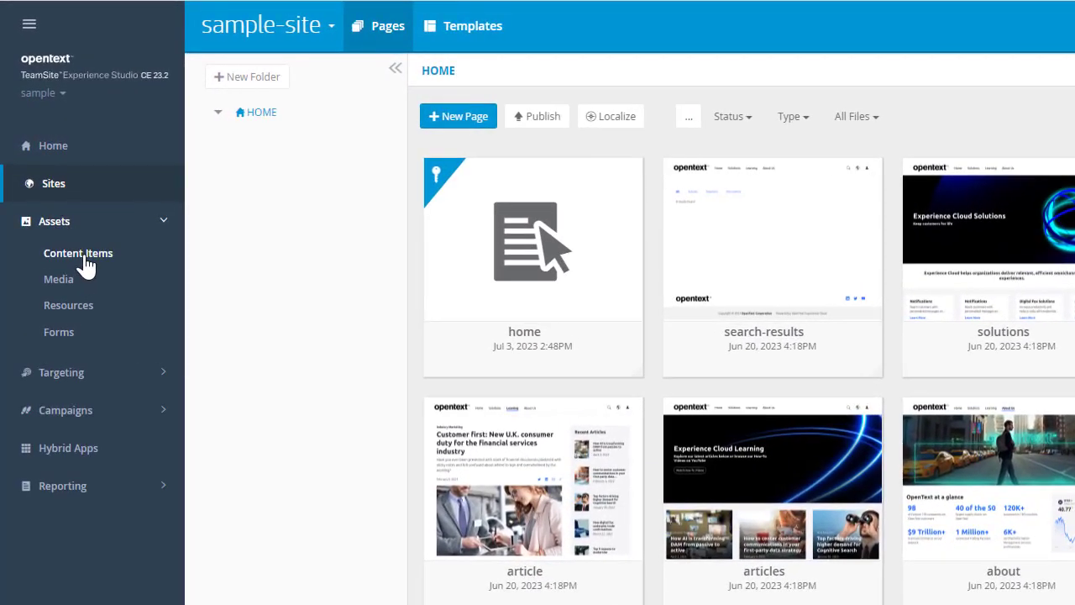
click(78, 253)
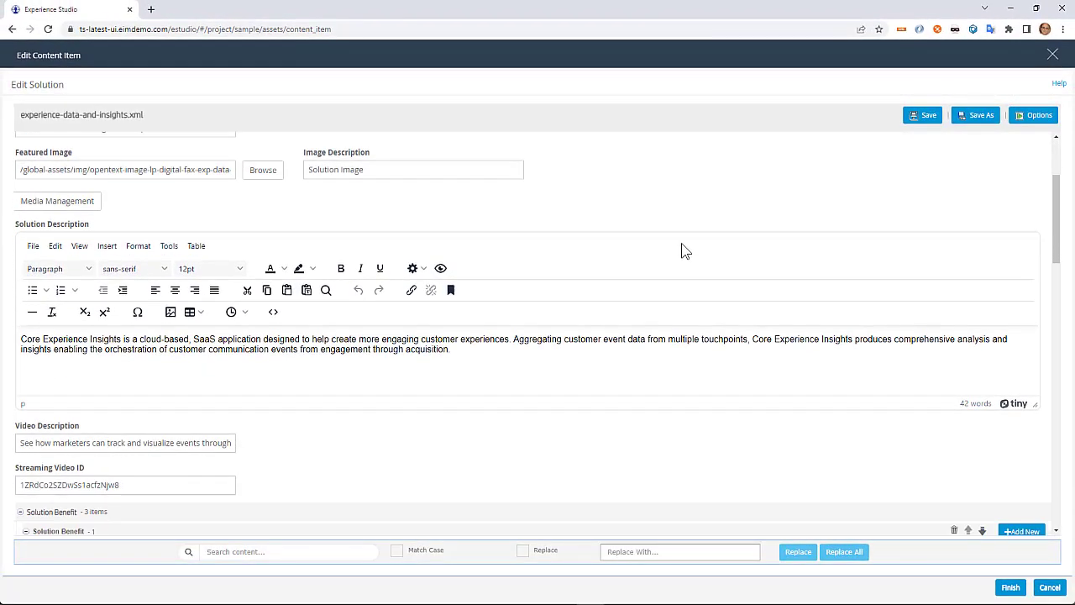
scroll(681, 244, down, 1)
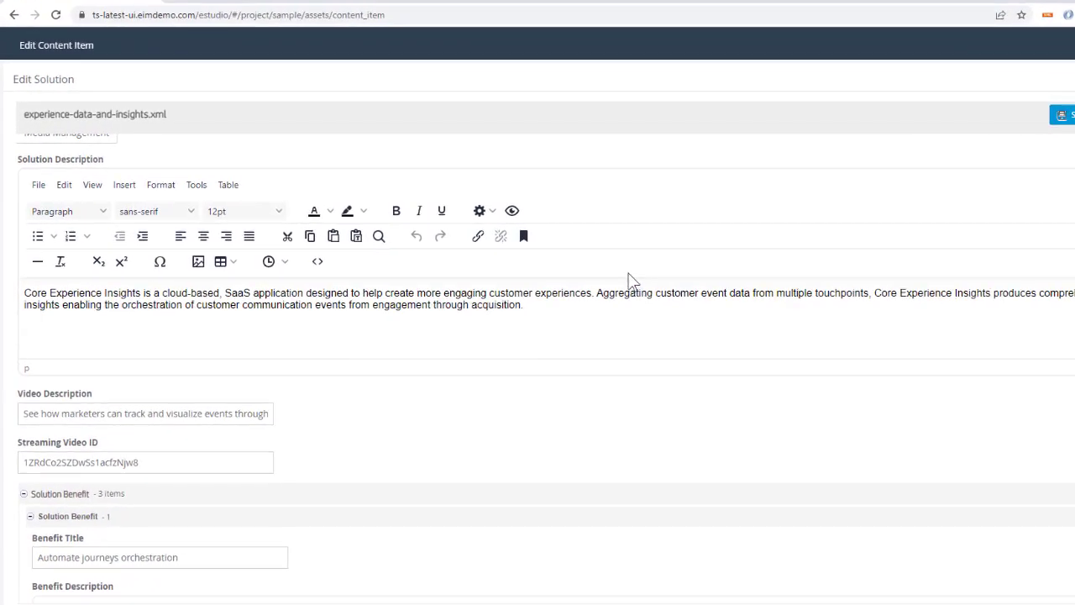
- Score the experience-data-and-insights.xml Solution Description for sentiment (Positive, 49.1)
click(556, 227)
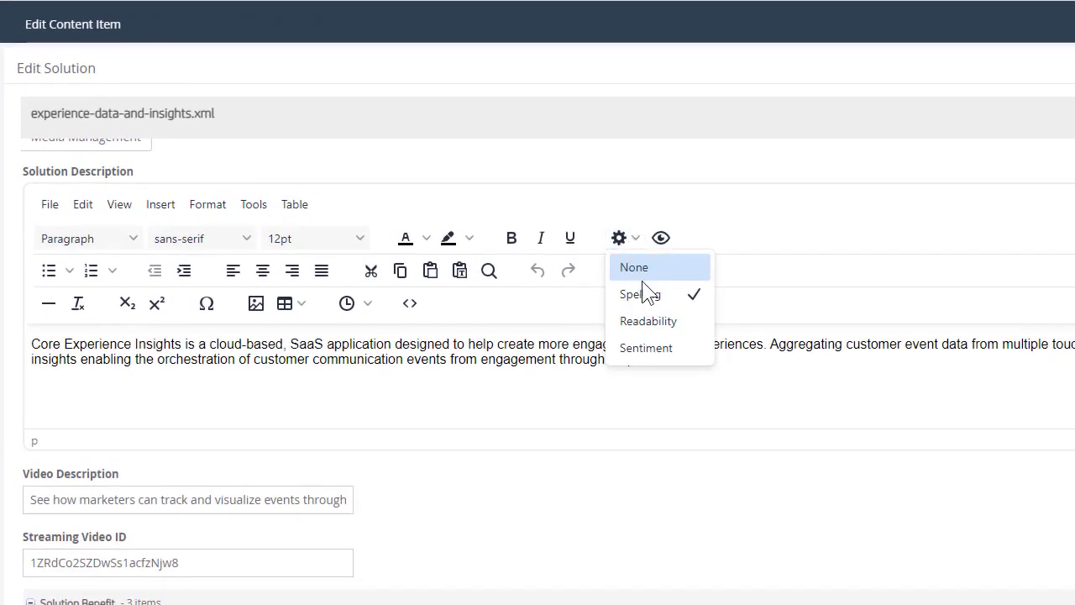
click(647, 345)
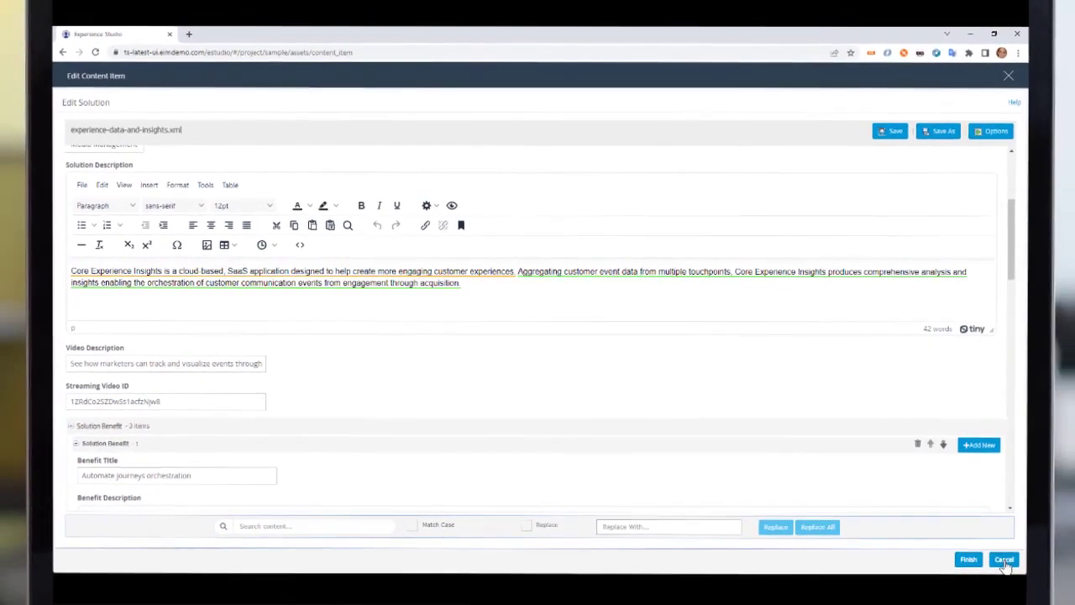
- Cancel the content item with Don't Save and go to the Sites list
click(1004, 560)
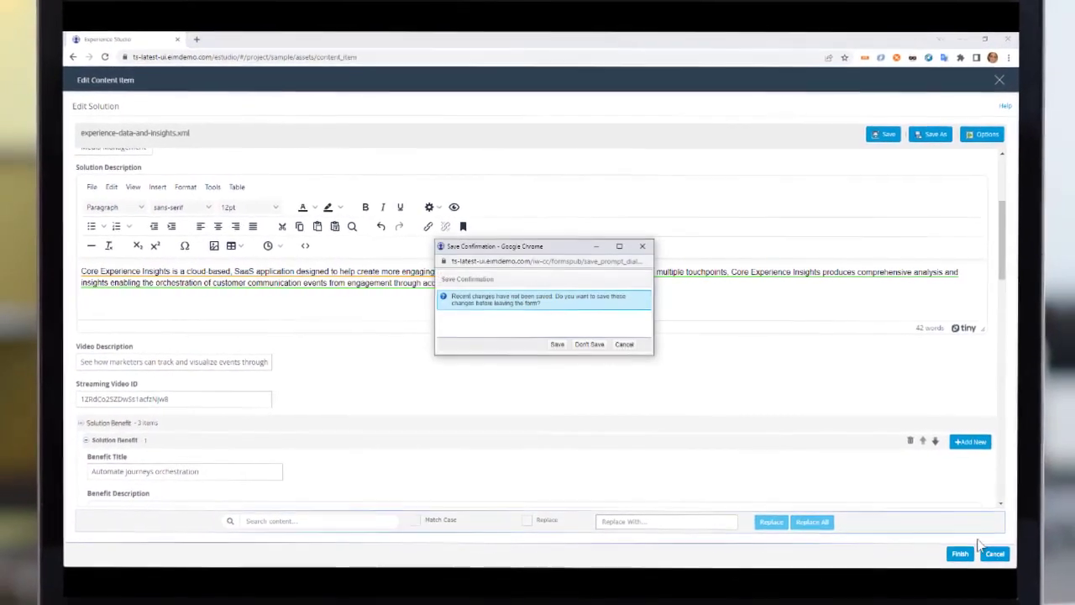
click(588, 340)
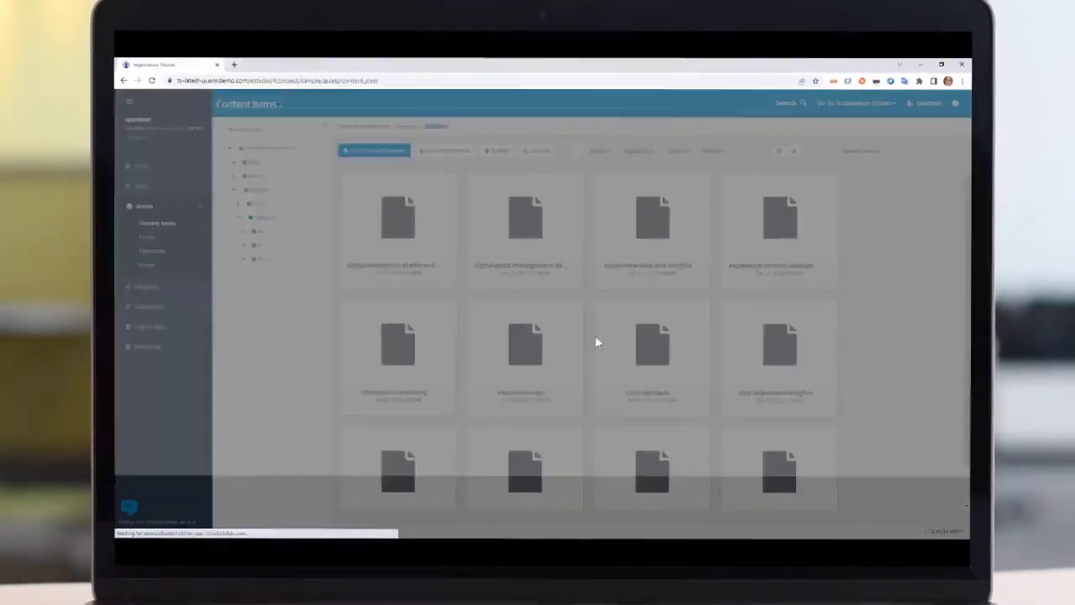
click(177, 196)
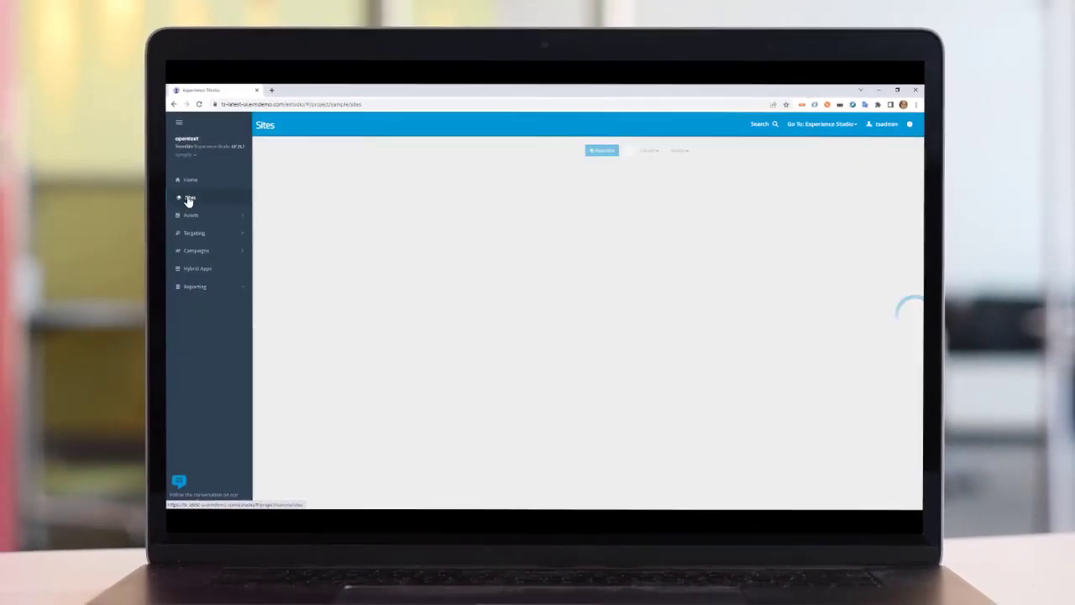